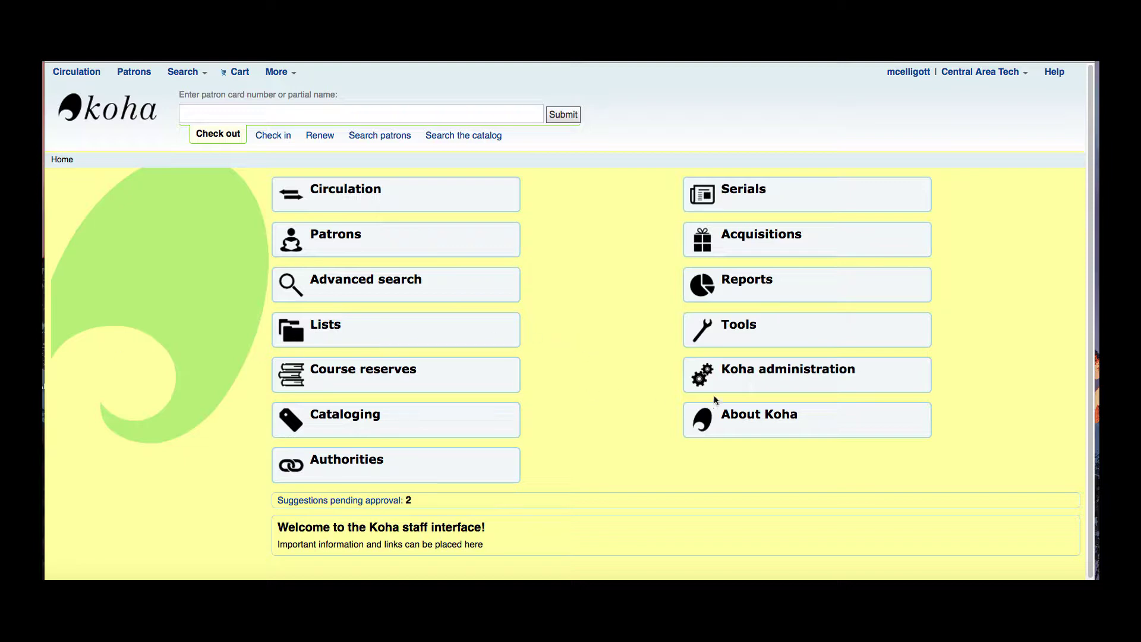
Go to Koha administration from the staff home page
{"action": "left_click", "coordinate": [755, 374]}
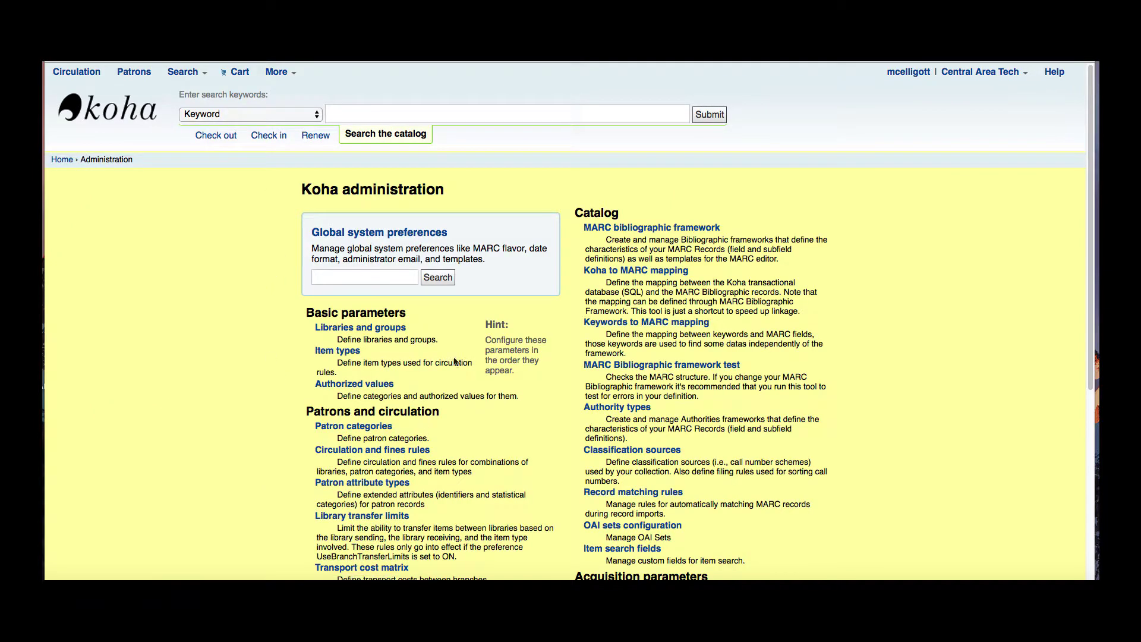
Open Item types and page through the 22 existing types to the last page
{"action": "left_click", "coordinate": [331, 354]}
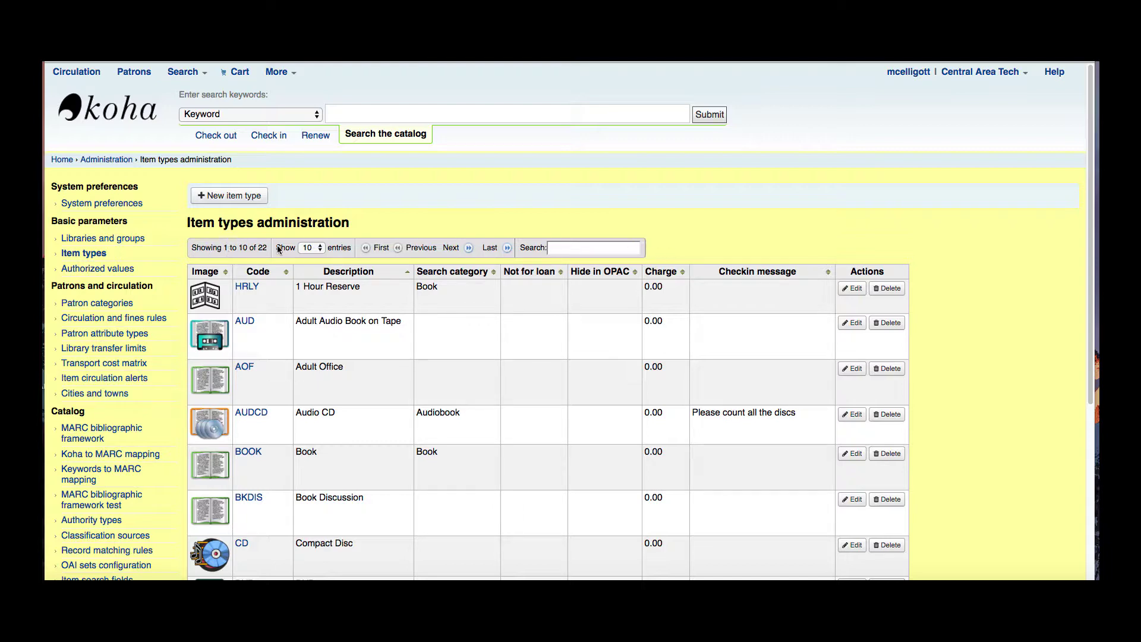
{"action": "scroll", "coordinate": [297, 328], "scroll_direction": "down", "scroll_amount": 2}
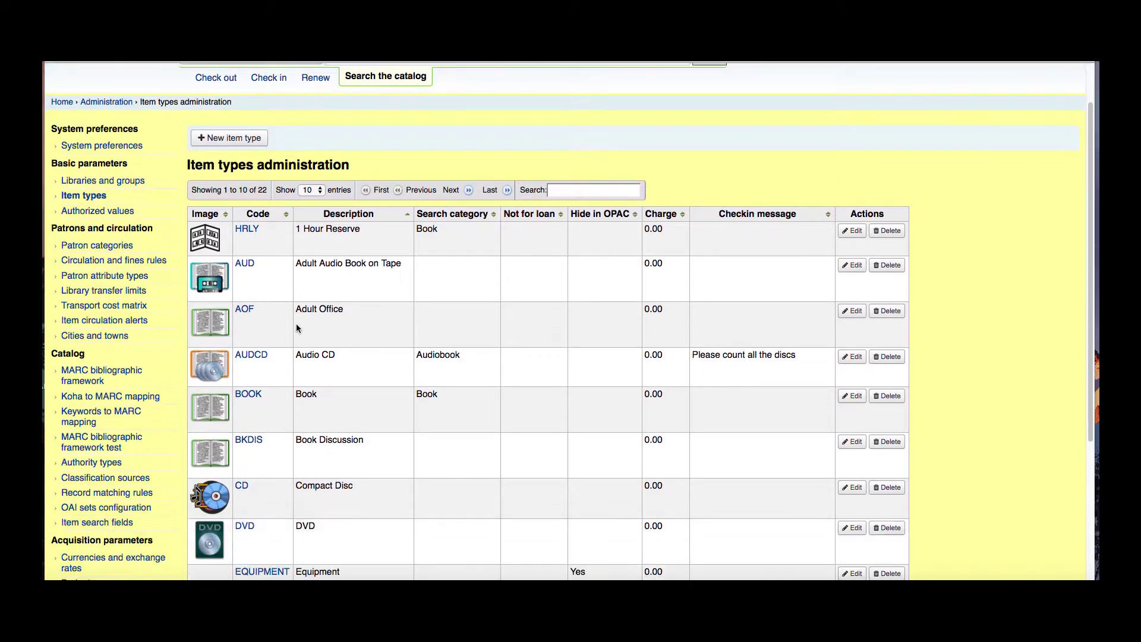
{"action": "scroll", "coordinate": [300, 325], "scroll_direction": "down", "scroll_amount": 3}
{"action": "scroll", "coordinate": [305, 322], "scroll_direction": "up", "scroll_amount": 1}
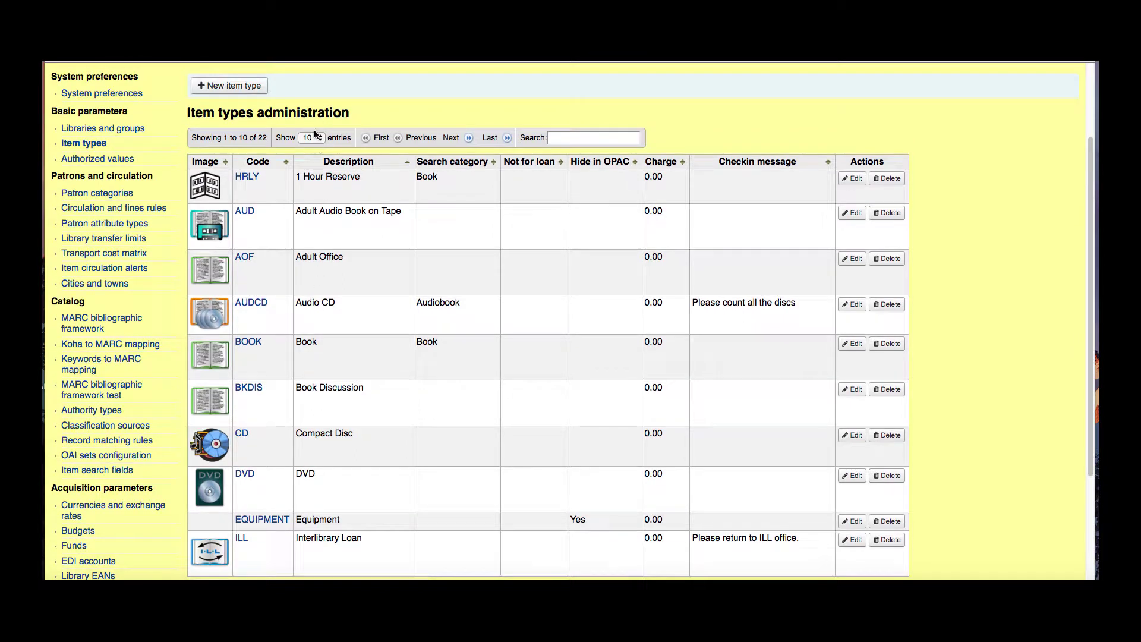
{"action": "left_click", "coordinate": [468, 140]}
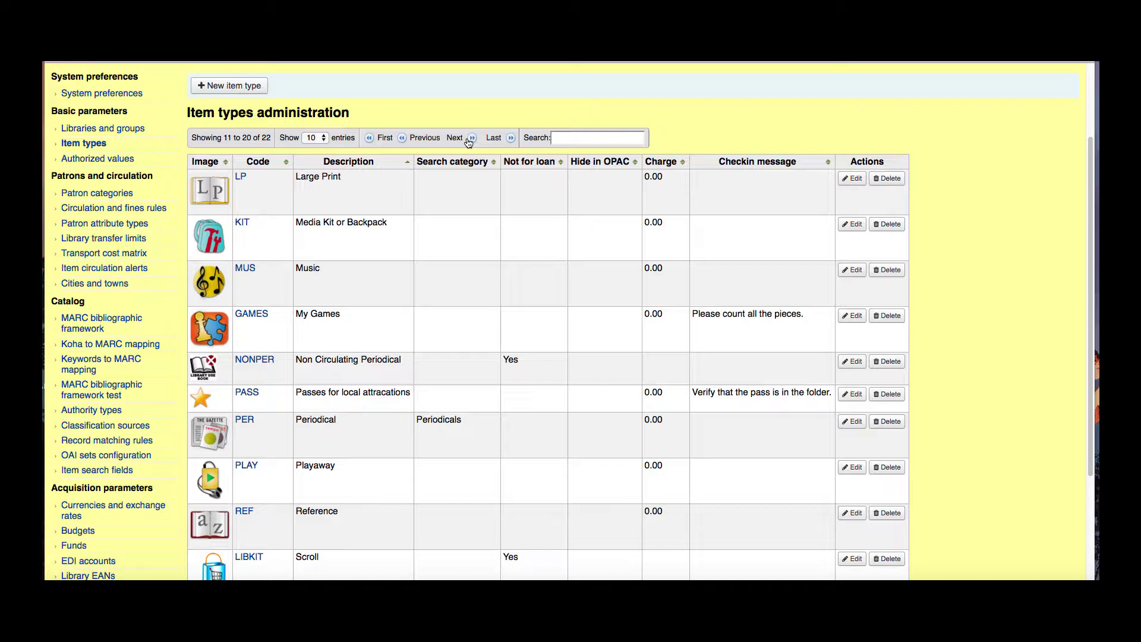
{"action": "left_click", "coordinate": [469, 138]}
{"action": "left_click", "coordinate": [588, 138]}
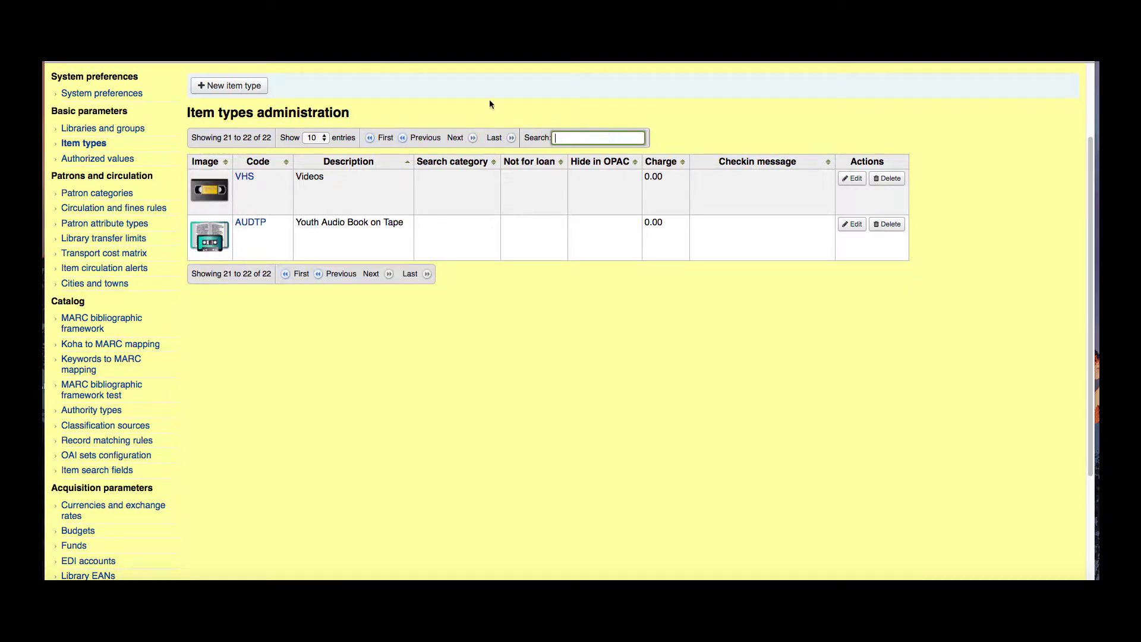
Start a new item type with the code YA
{"action": "left_click", "coordinate": [252, 87]}
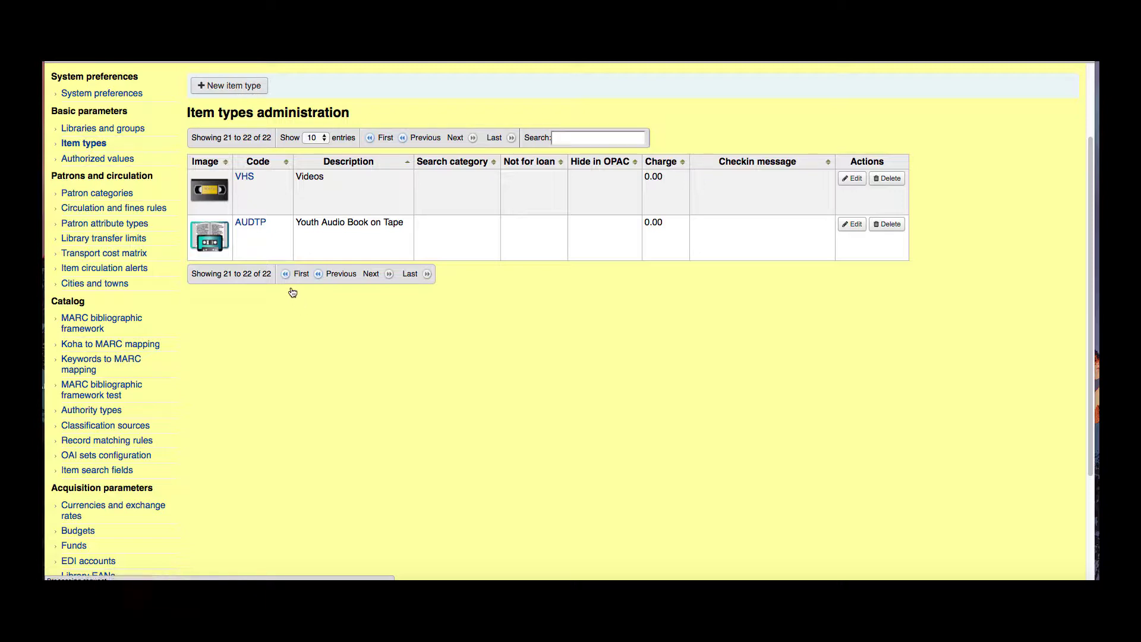
{"action": "scroll", "coordinate": [280, 243], "scroll_direction": "down", "scroll_amount": 2}
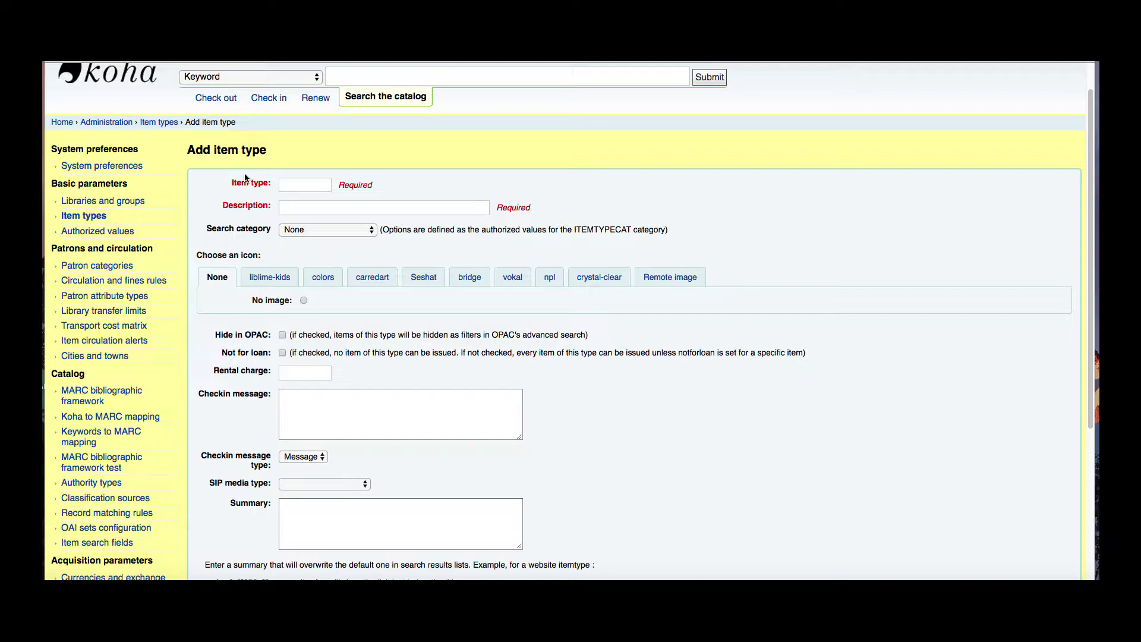
{"action": "left_click", "coordinate": [322, 185]}
{"action": "type", "text": "YA"}
Enter the description 'Young Adult', fixing the typo along the way
{"action": "left_click", "coordinate": [334, 206]}
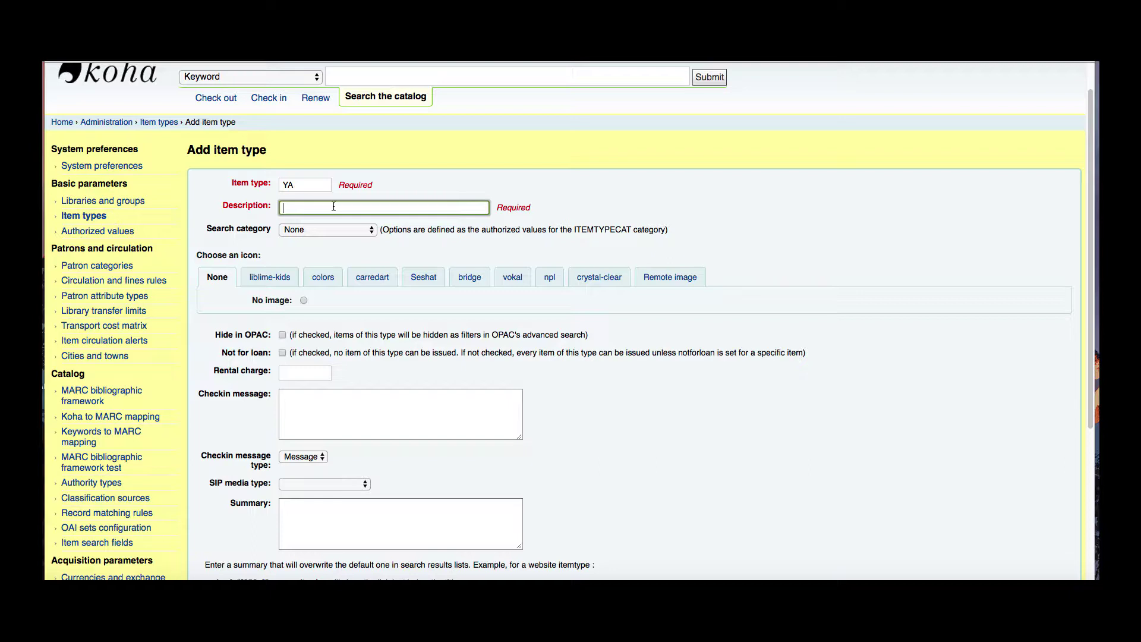
{"action": "type", "text": "Young Adut"}
{"action": "key", "text": "Tab"}
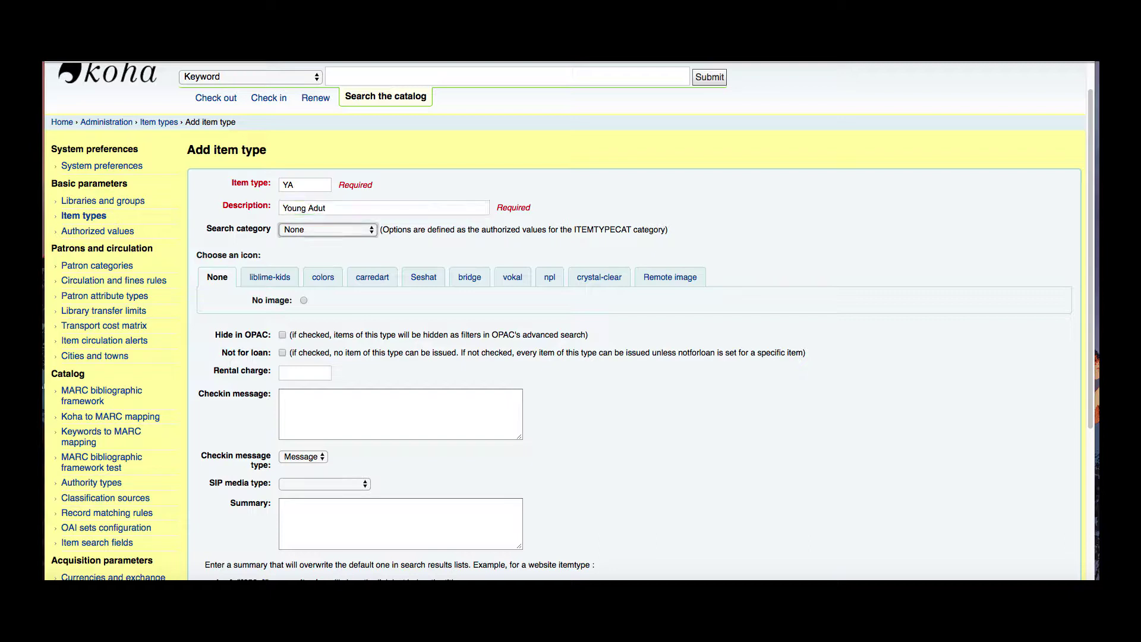
{"action": "left_click", "coordinate": [347, 208]}
{"action": "key", "text": "BackSpace"}
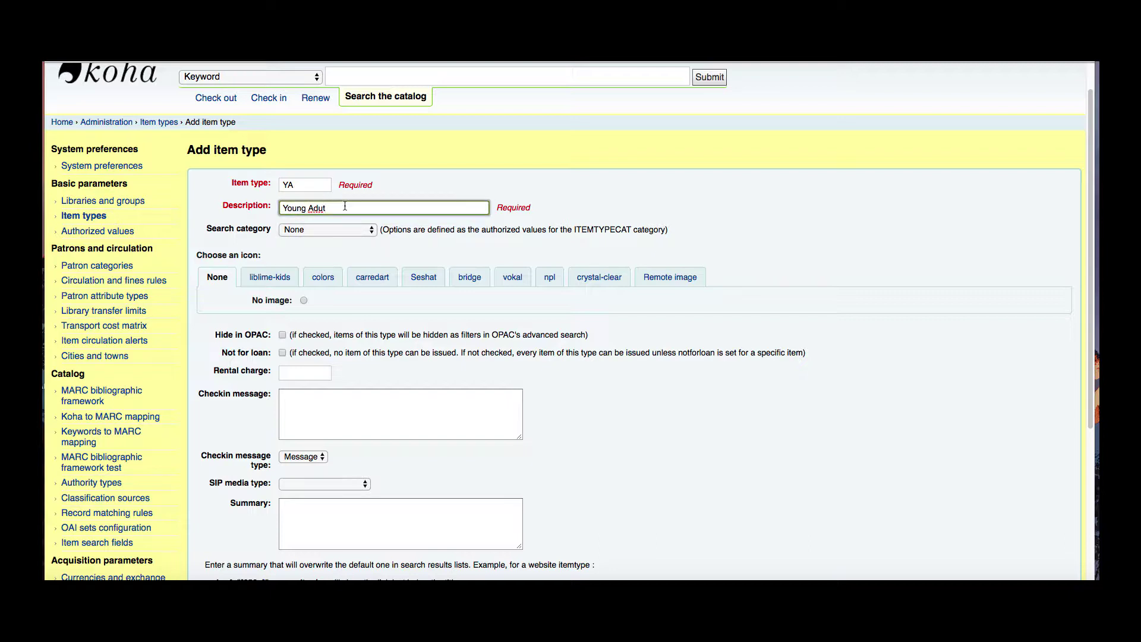
Choose Book as the search category for the YA item type
{"action": "left_click", "coordinate": [297, 231]}
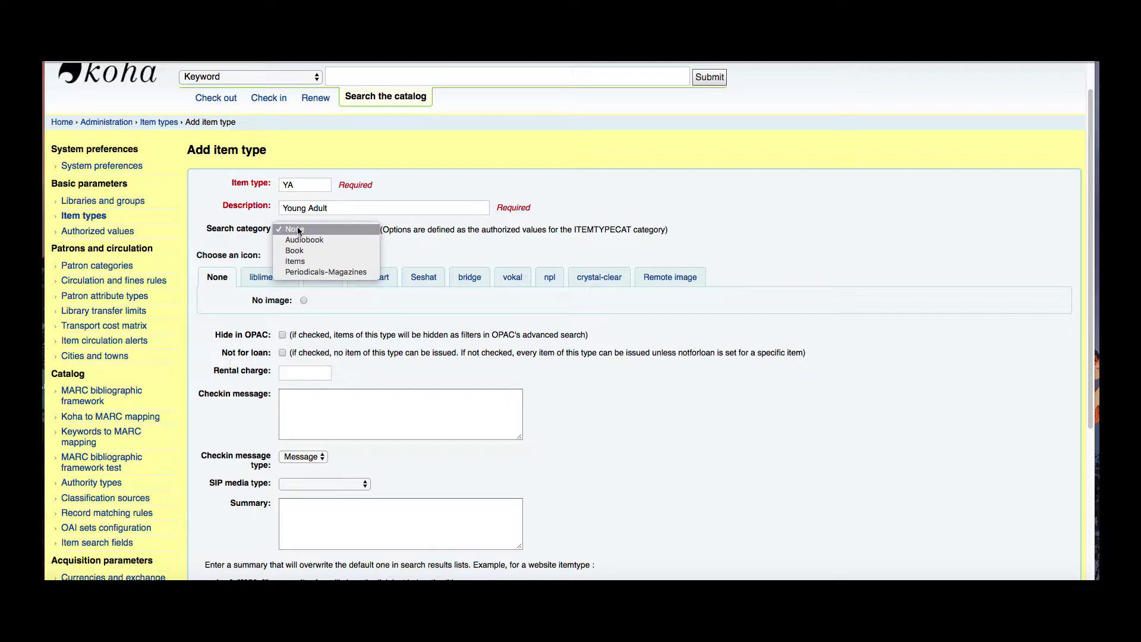
{"action": "left_click", "coordinate": [291, 250]}
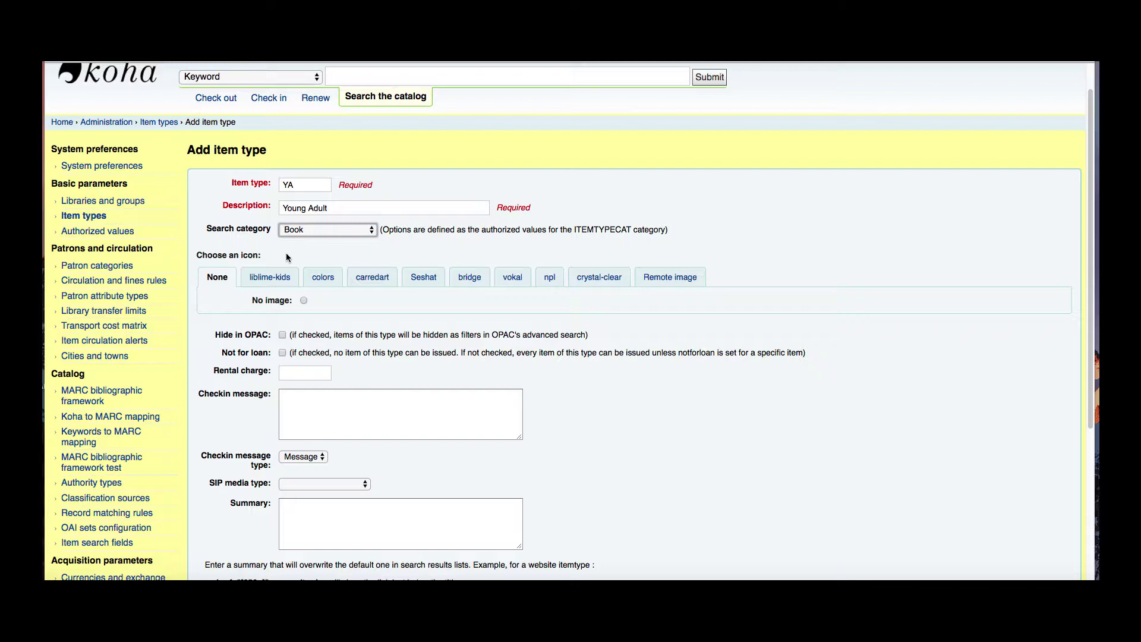
Preview the liblime-kids, colors, carredart, Seshat, bridge, vokal, npl, crystal-clear and remote image icon options
{"action": "left_click", "coordinate": [270, 277]}
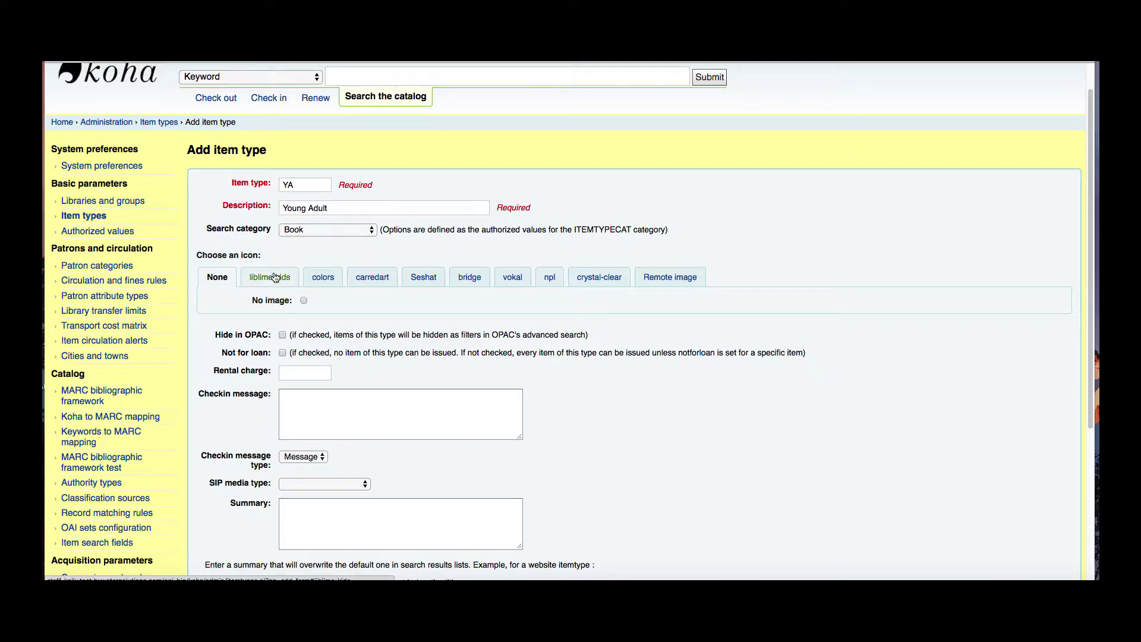
{"action": "scroll", "coordinate": [343, 222], "scroll_direction": "down", "scroll_amount": 5}
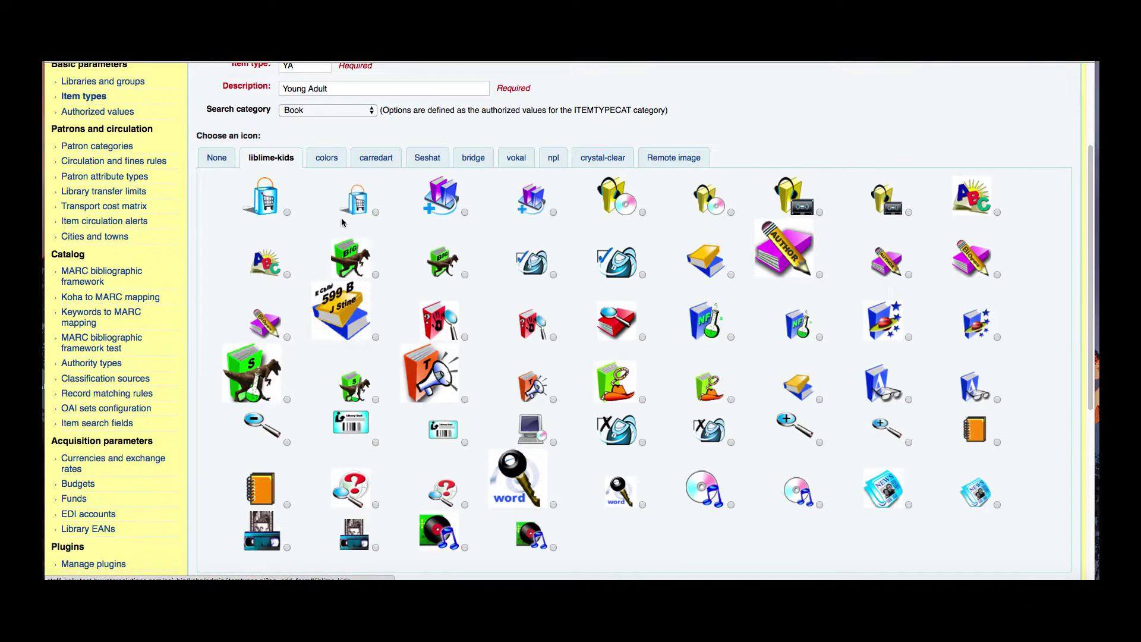
{"action": "left_click", "coordinate": [323, 160]}
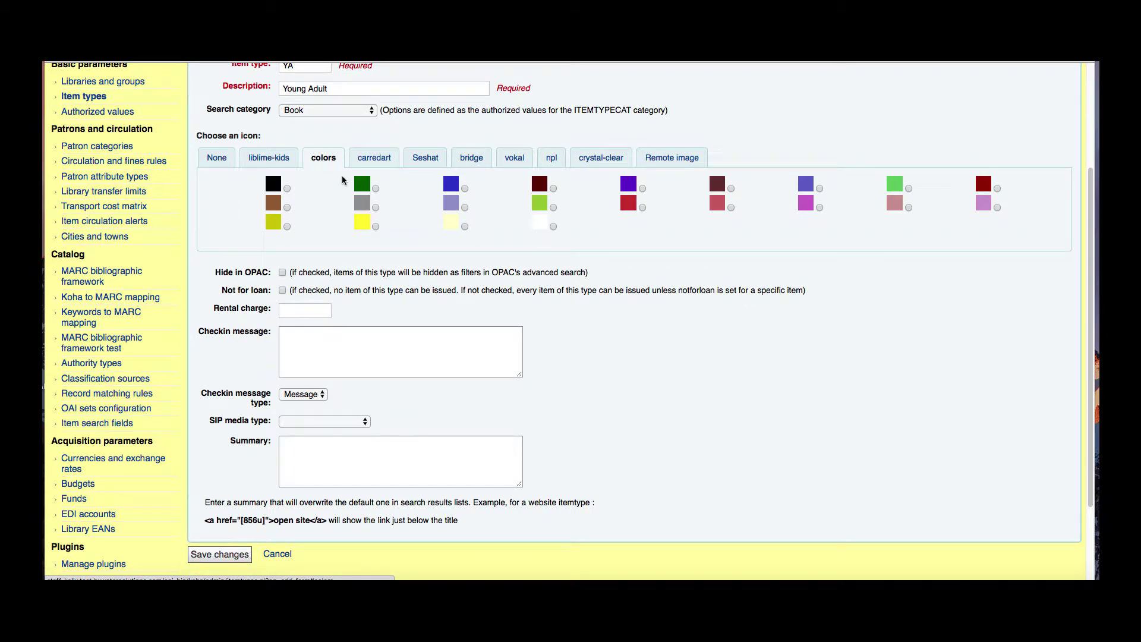
{"action": "left_click", "coordinate": [281, 159]}
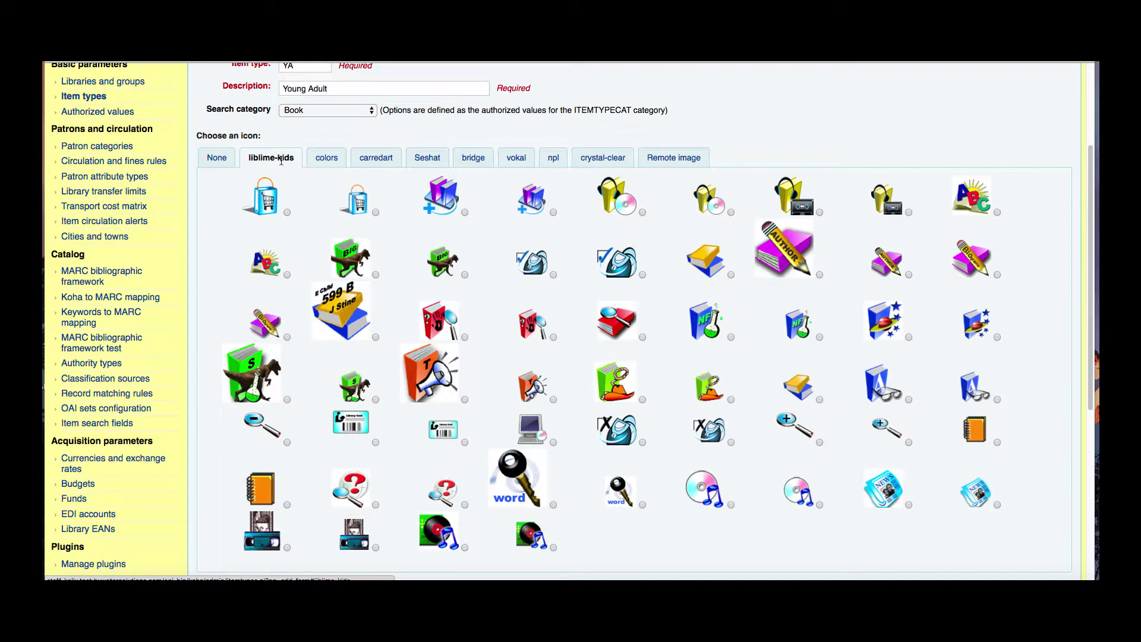
{"action": "left_click", "coordinate": [319, 158]}
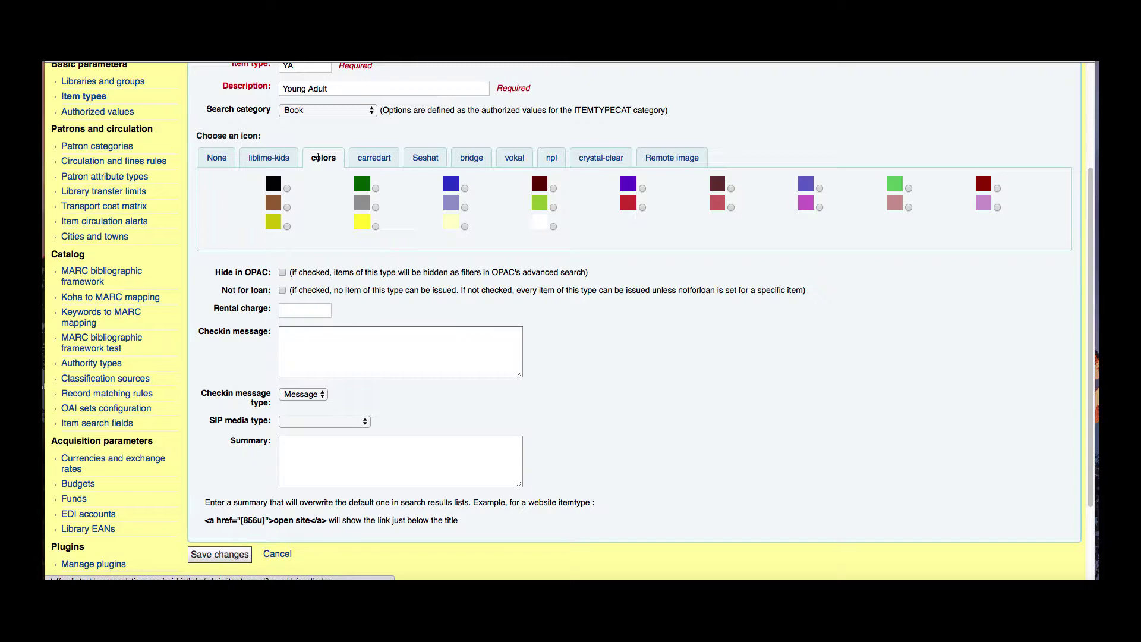
{"action": "left_click", "coordinate": [373, 159]}
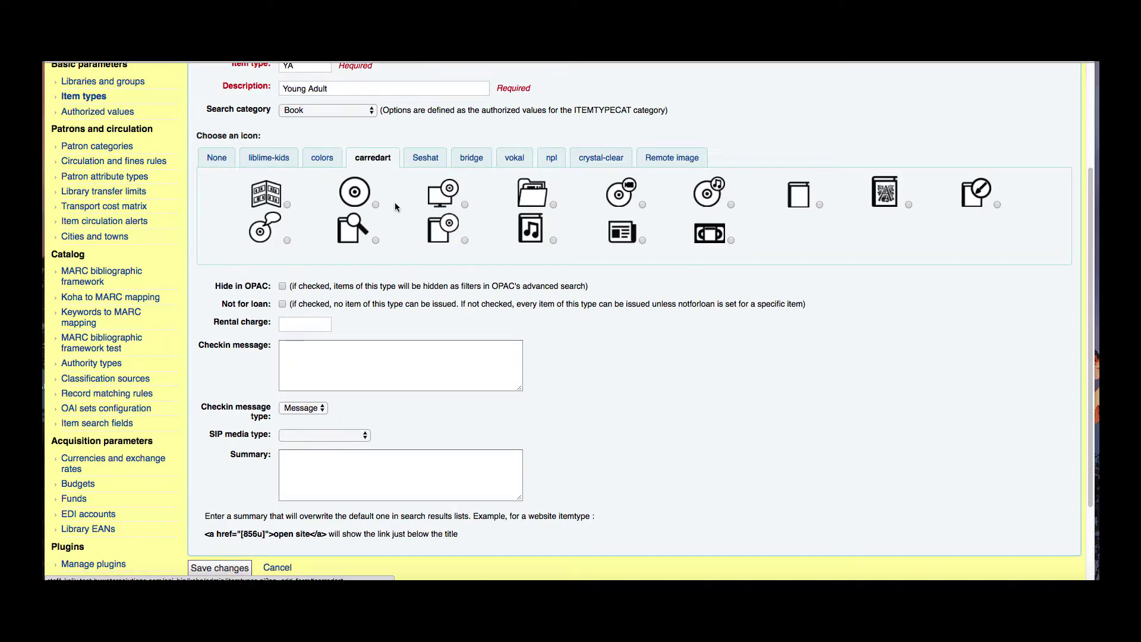
{"action": "left_click", "coordinate": [437, 158]}
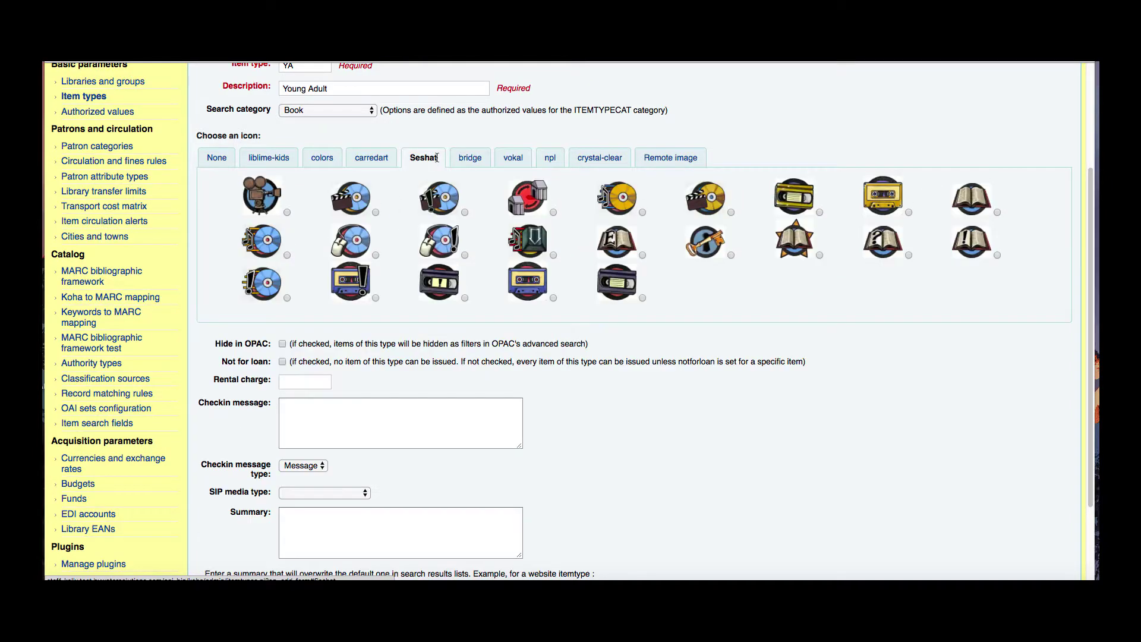
{"action": "left_click", "coordinate": [469, 159]}
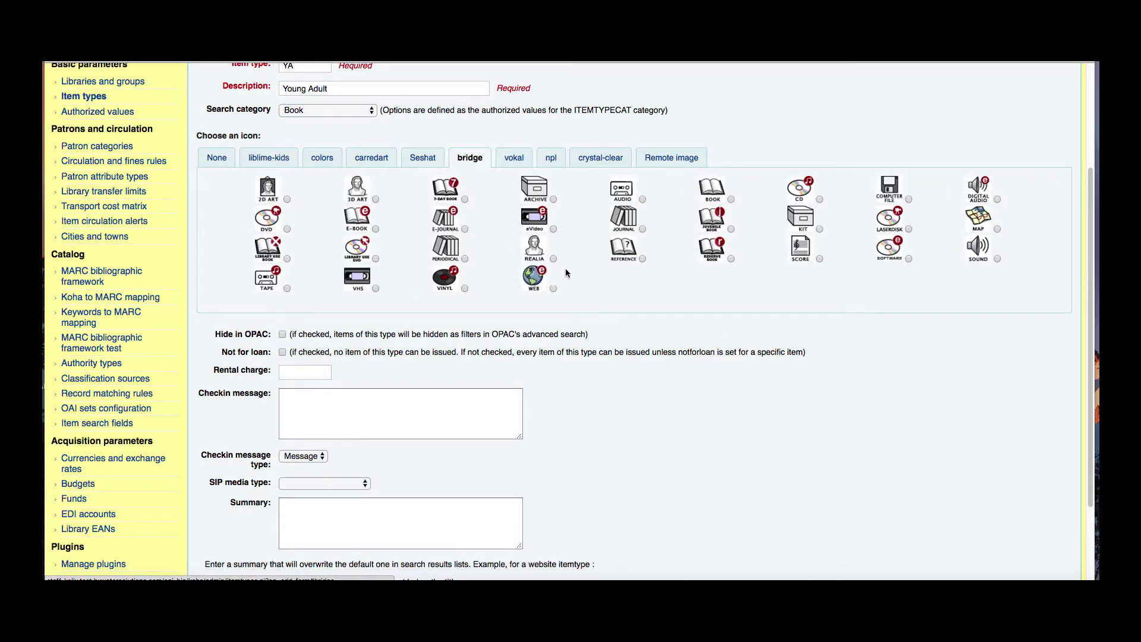
{"action": "left_click", "coordinate": [514, 161]}
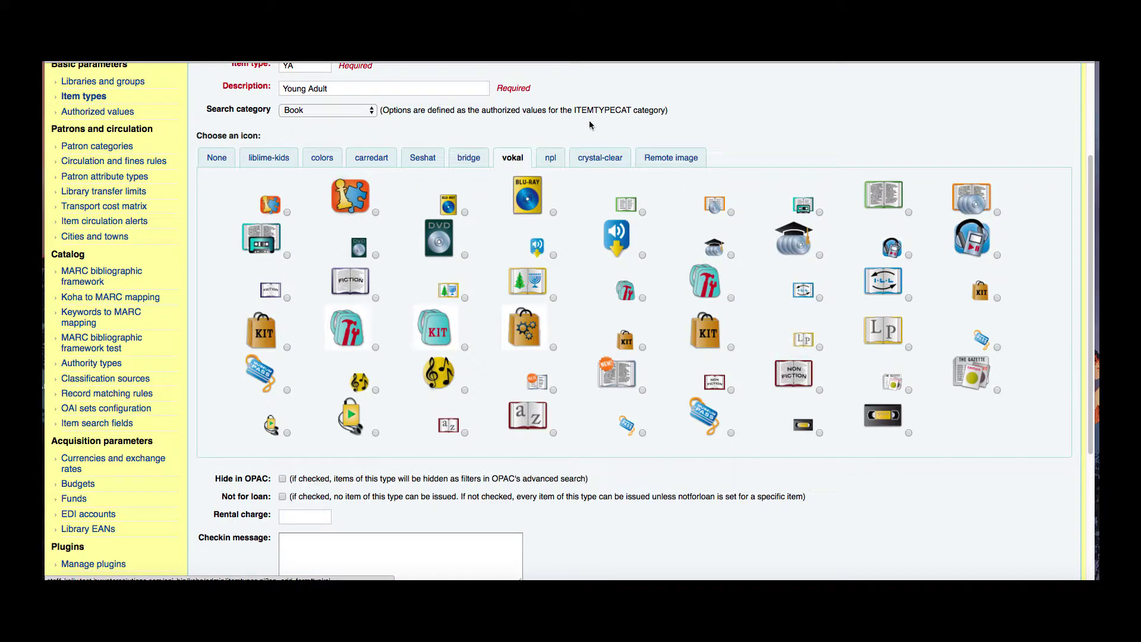
{"action": "left_click", "coordinate": [550, 156]}
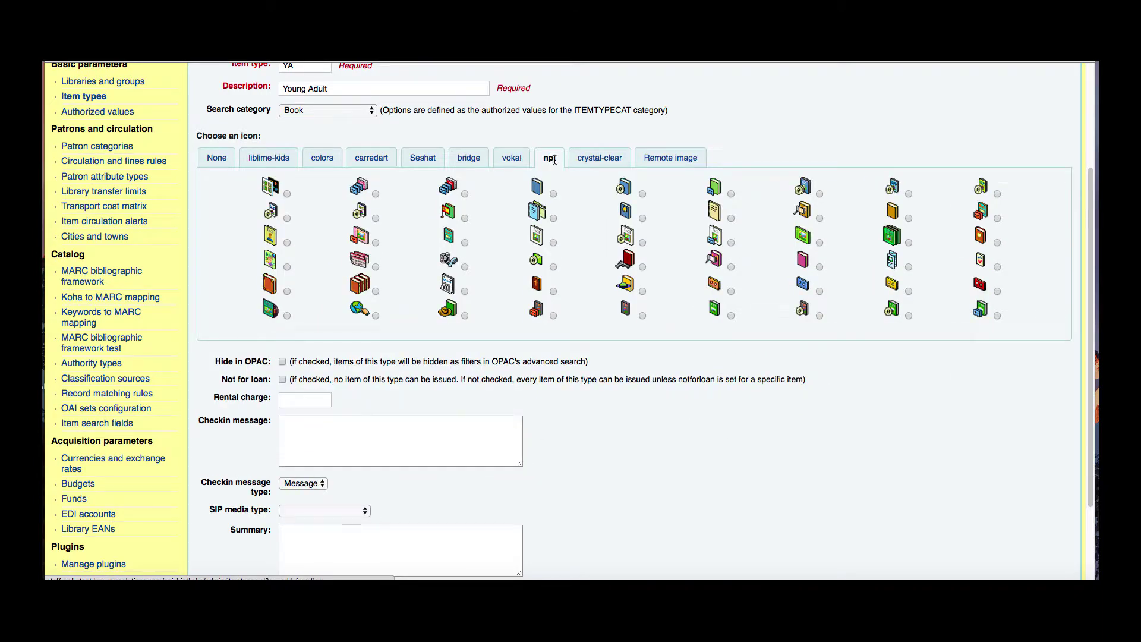
{"action": "left_click", "coordinate": [583, 161]}
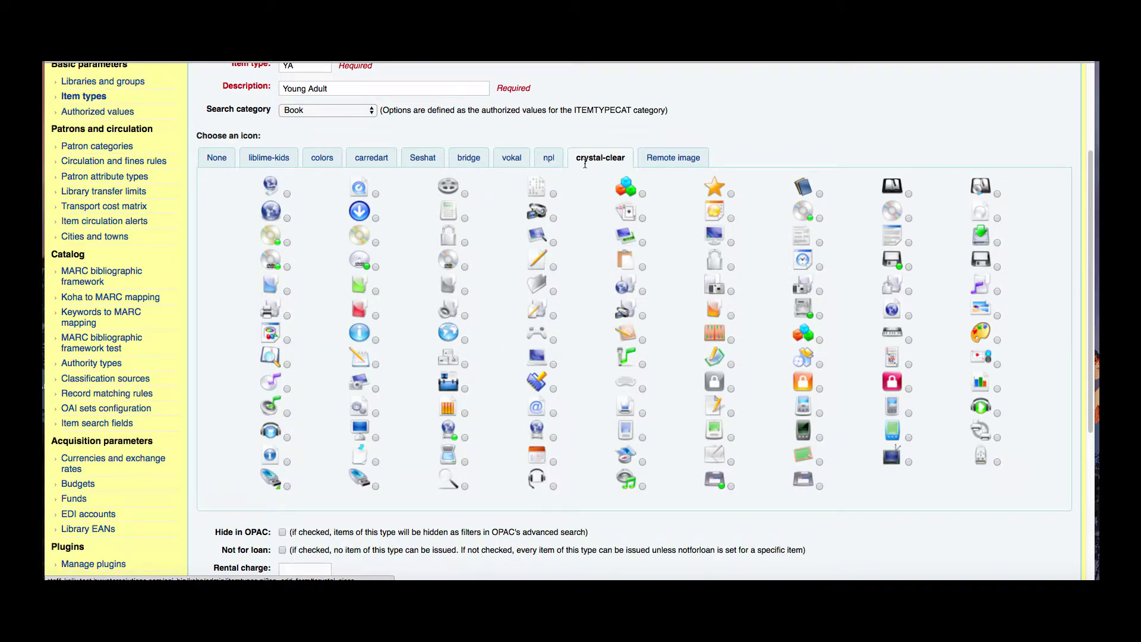
{"action": "left_click", "coordinate": [673, 155]}
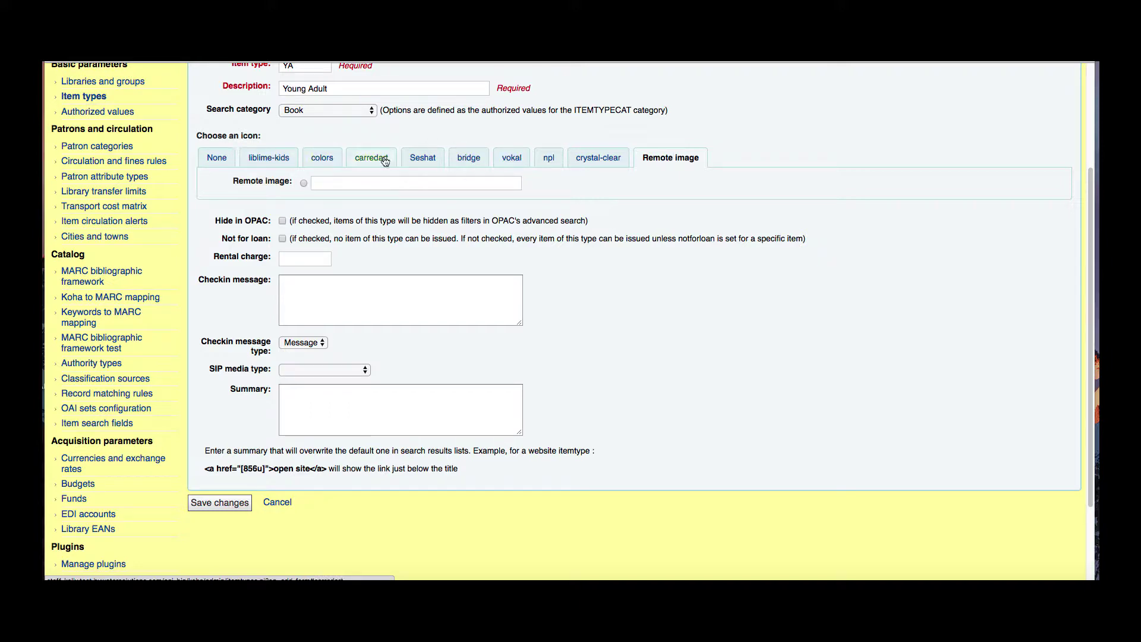
Select the yellow book icon from the liblime-kids icon set
{"action": "left_click", "coordinate": [262, 158]}
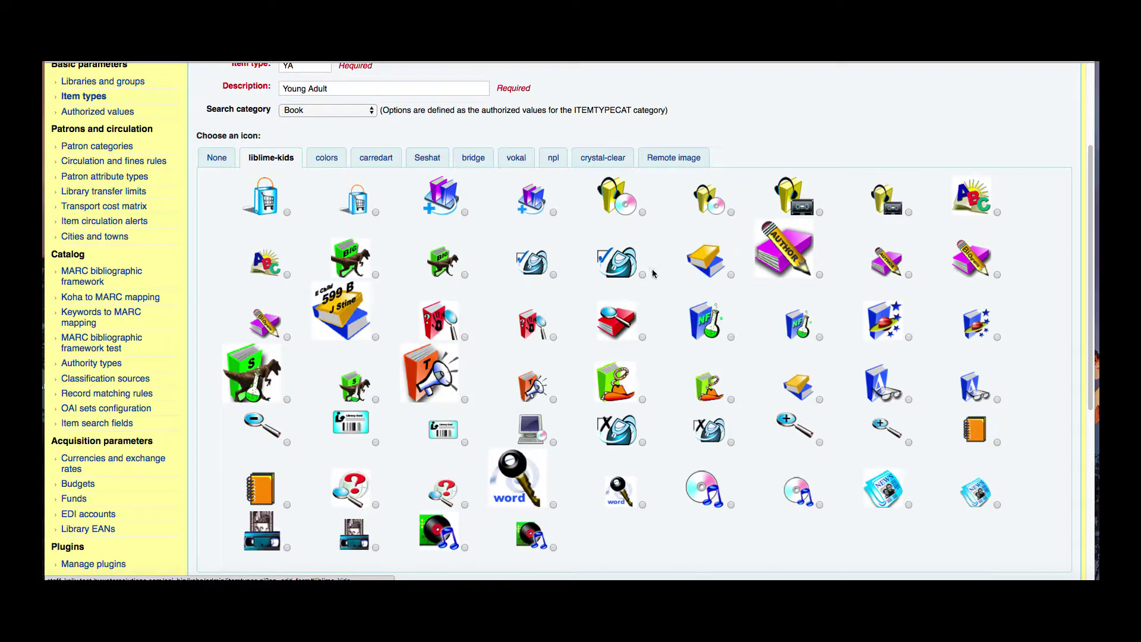
{"action": "left_click", "coordinate": [730, 275]}
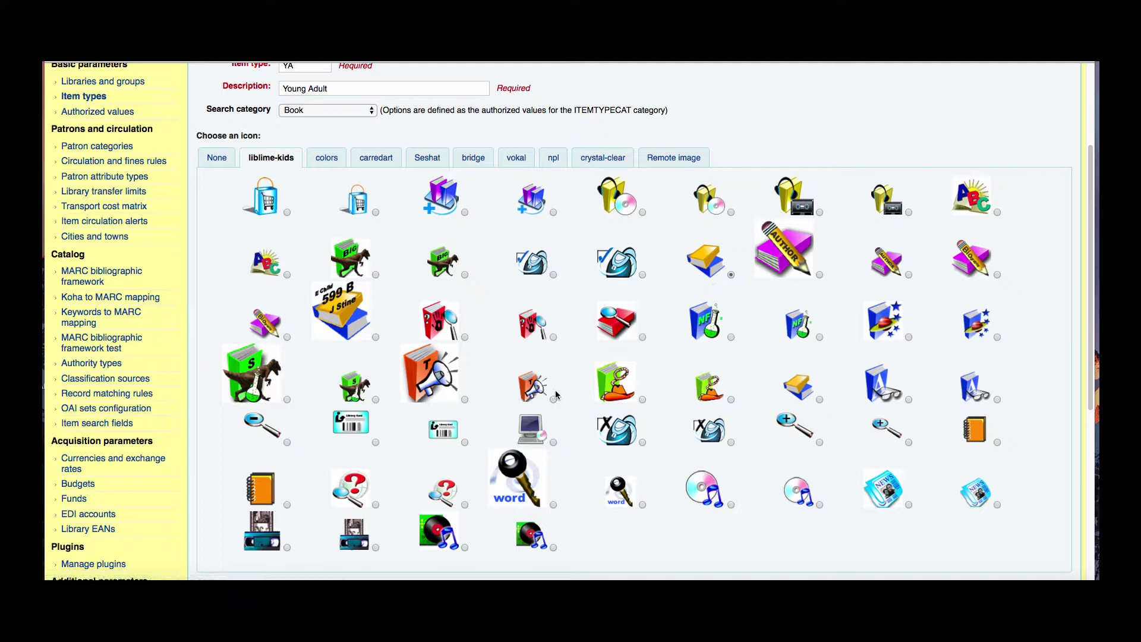
{"action": "scroll", "coordinate": [559, 383], "scroll_direction": "down", "scroll_amount": 5}
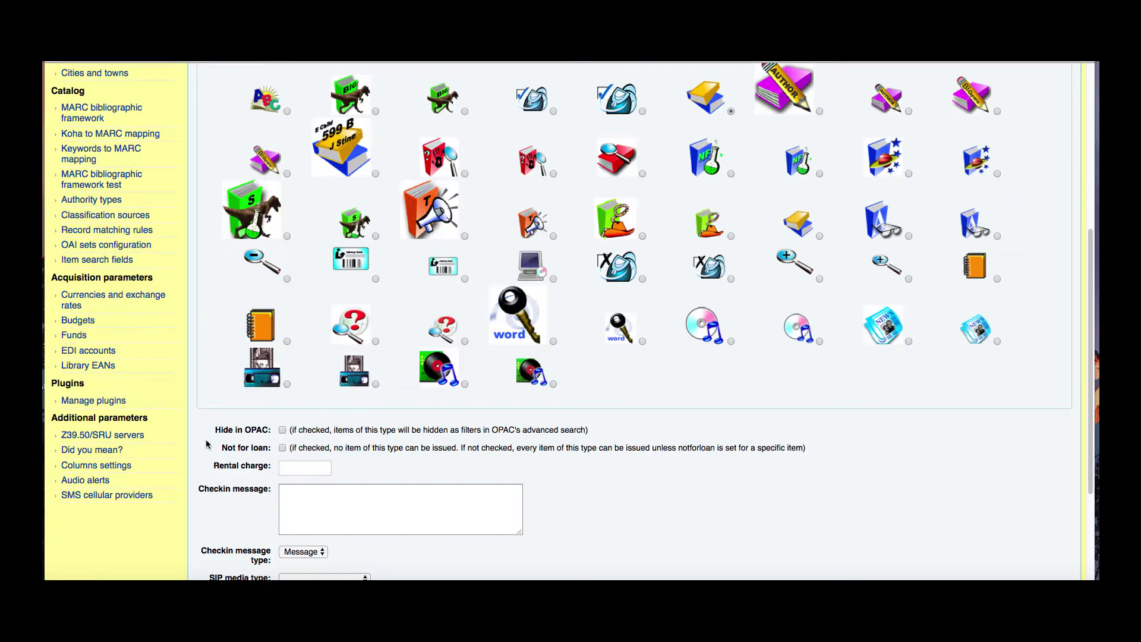
{"action": "scroll", "coordinate": [205, 425], "scroll_direction": "down", "scroll_amount": 5}
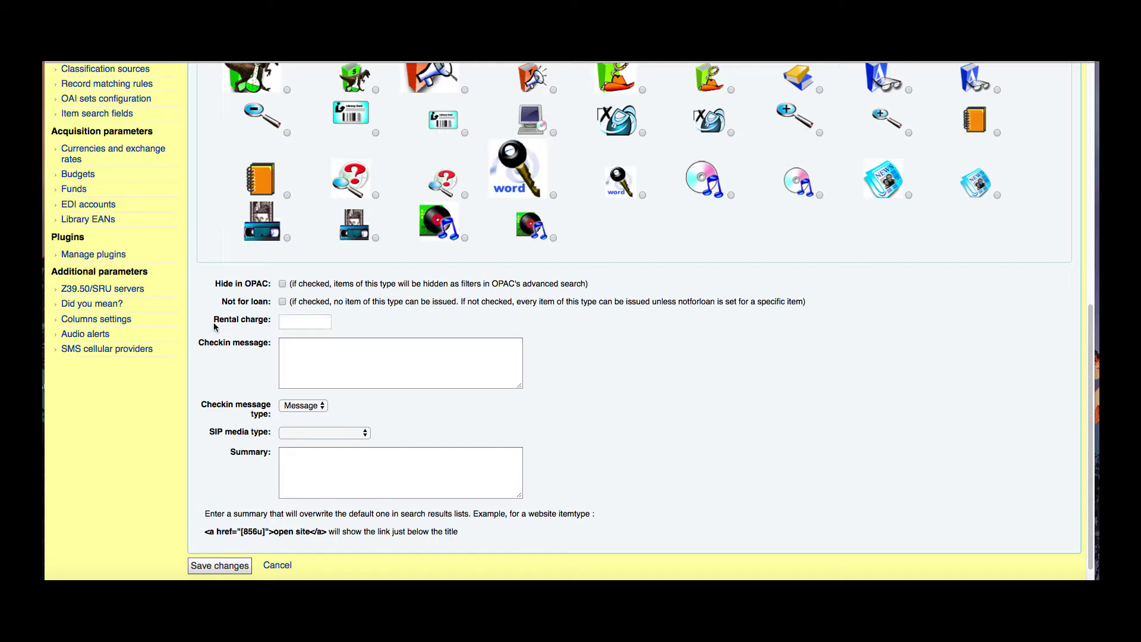
{"action": "triple_click", "coordinate": [272, 322]}
{"action": "left_click", "coordinate": [308, 342]}
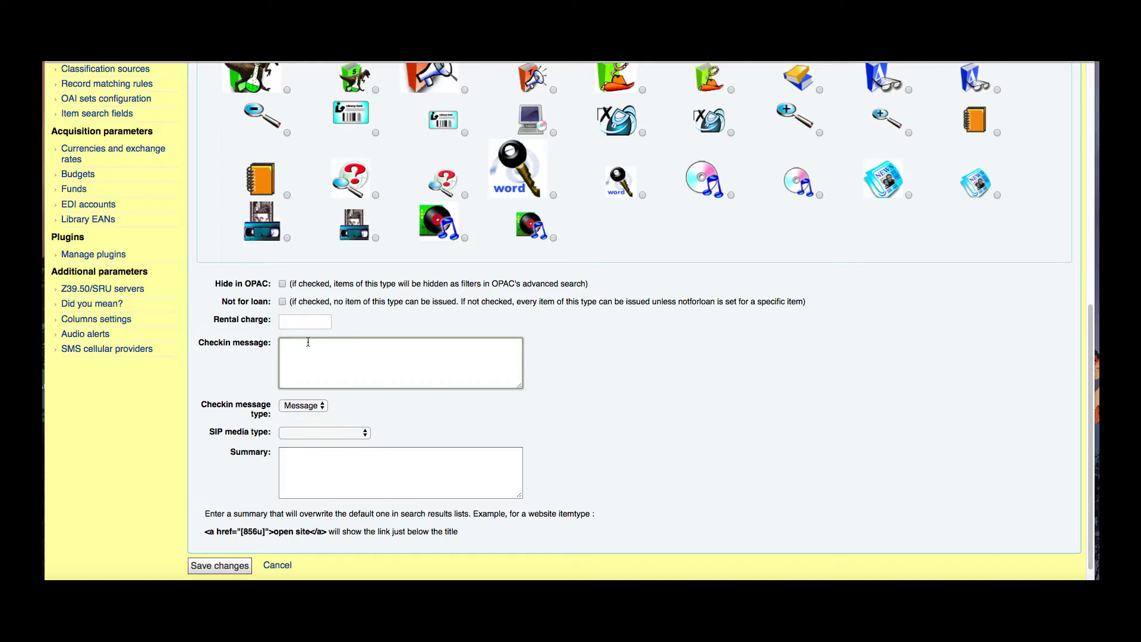
{"action": "left_click", "coordinate": [320, 407]}
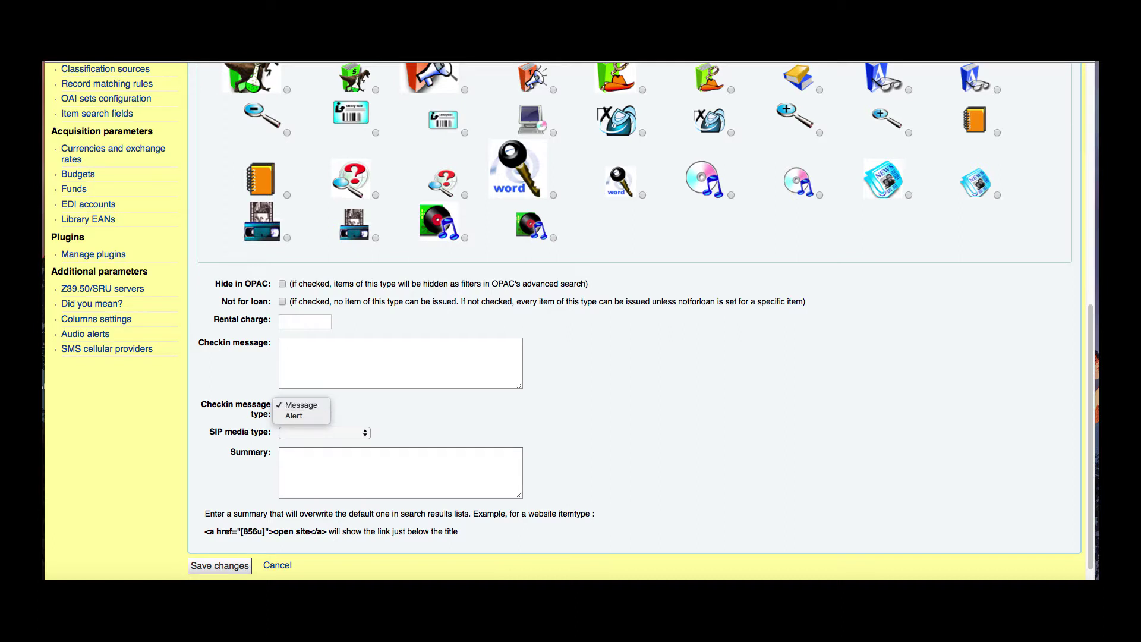
{"action": "left_click", "coordinate": [270, 427]}
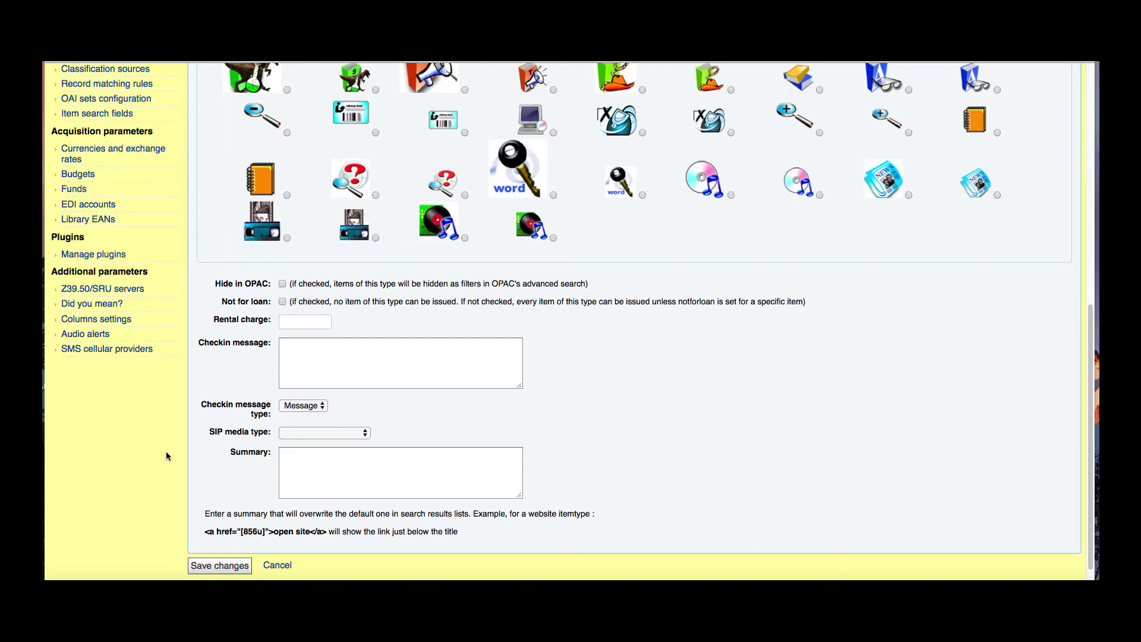
{"action": "scroll", "coordinate": [152, 477], "scroll_direction": "down", "scroll_amount": 1}
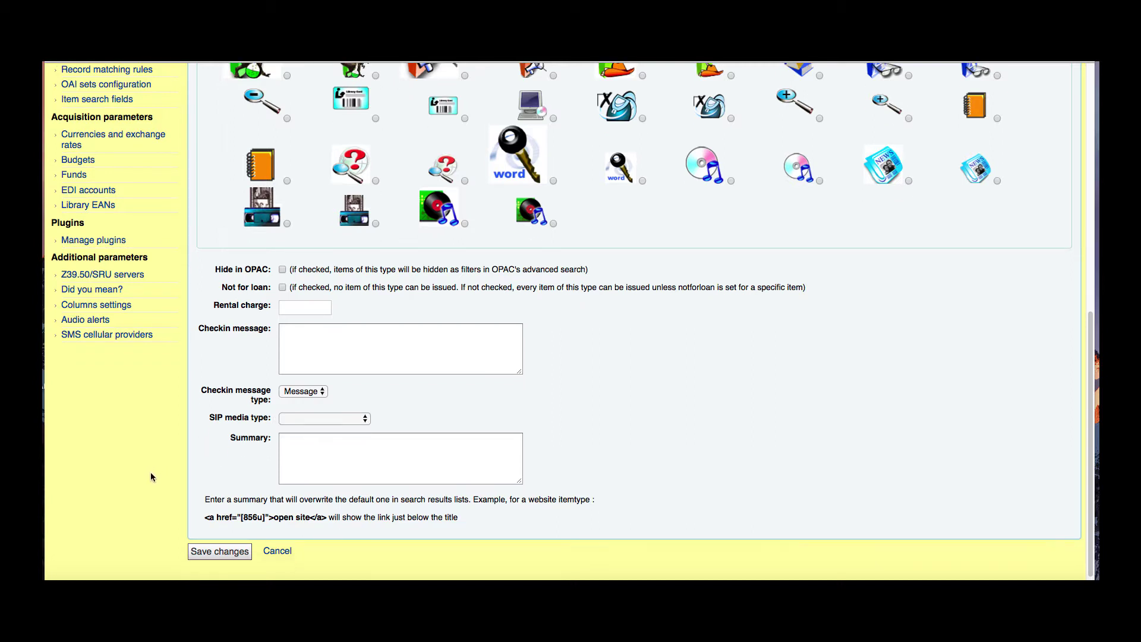
Save the YA item type, find it on the last list page, then return to the first
{"action": "left_click", "coordinate": [216, 553]}
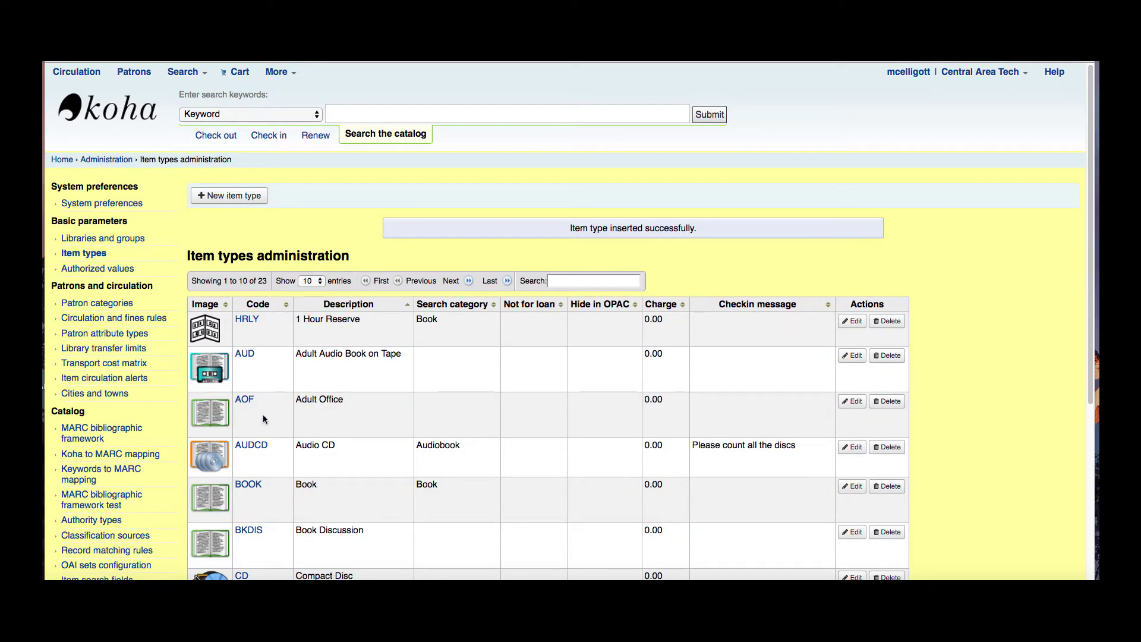
{"action": "scroll", "coordinate": [297, 445], "scroll_direction": "down", "scroll_amount": 3}
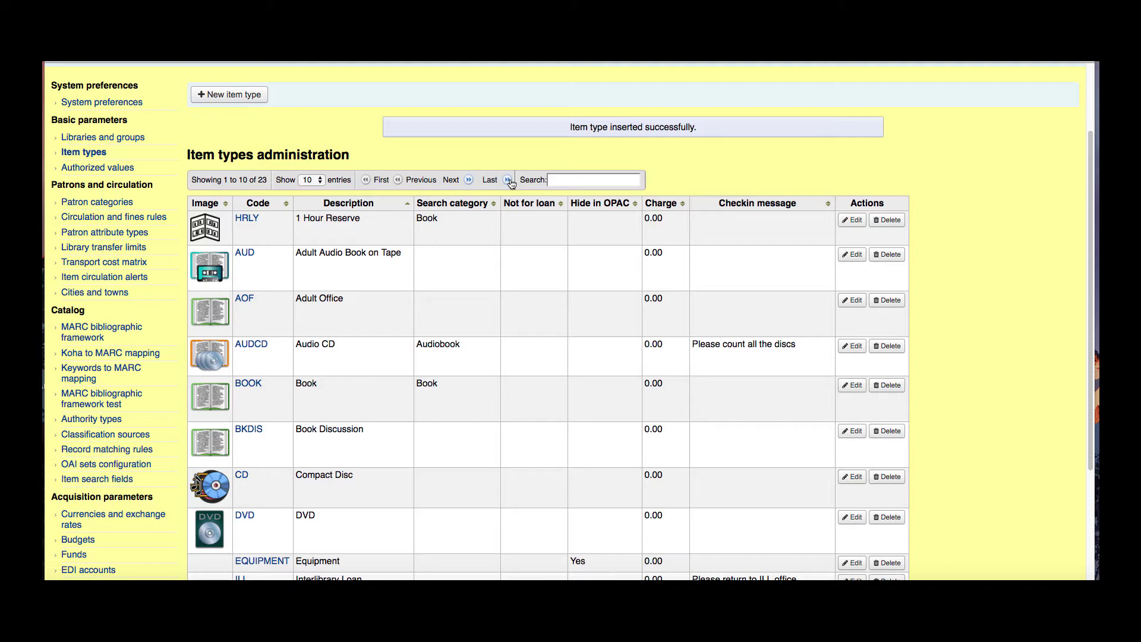
{"action": "left_click", "coordinate": [498, 182]}
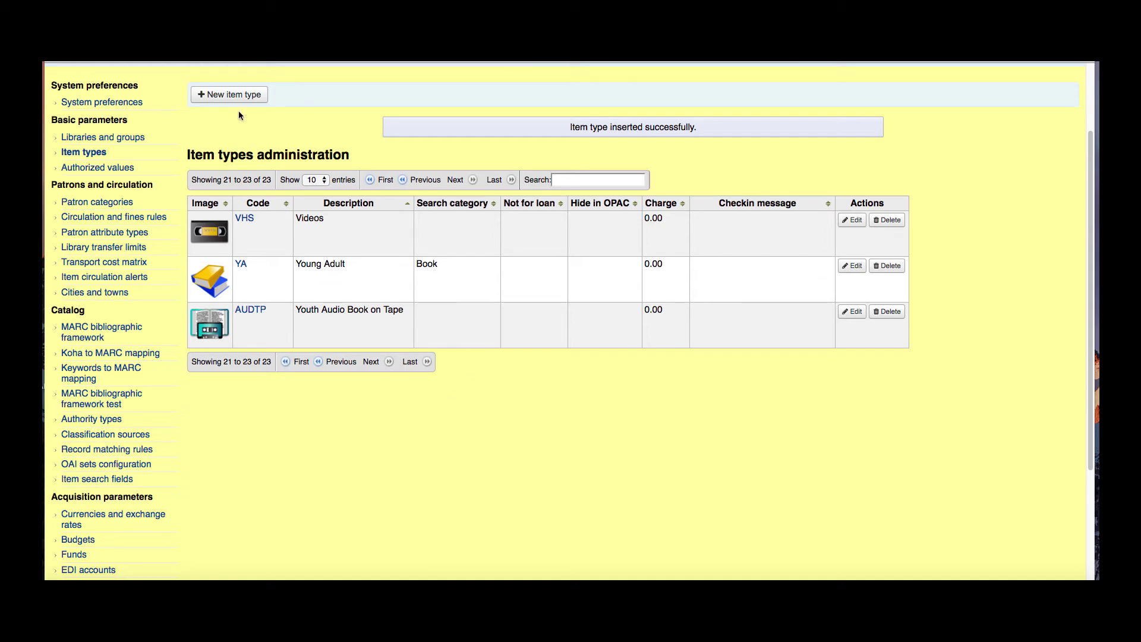
{"action": "scroll", "coordinate": [240, 115], "scroll_direction": "up", "scroll_amount": 3}
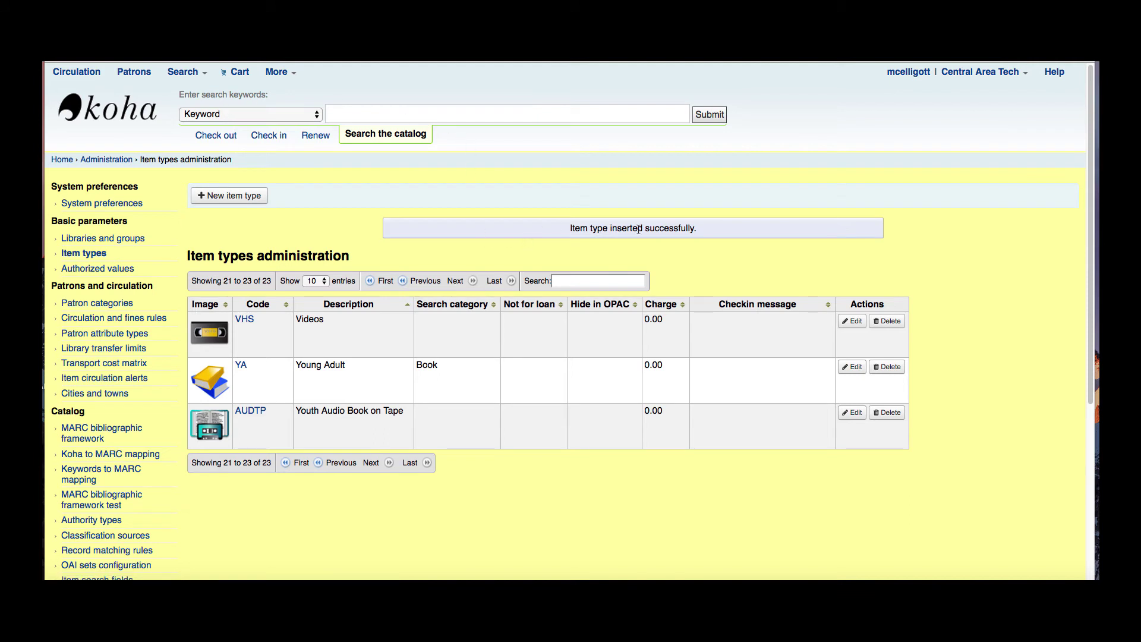
{"action": "left_click", "coordinate": [386, 282]}
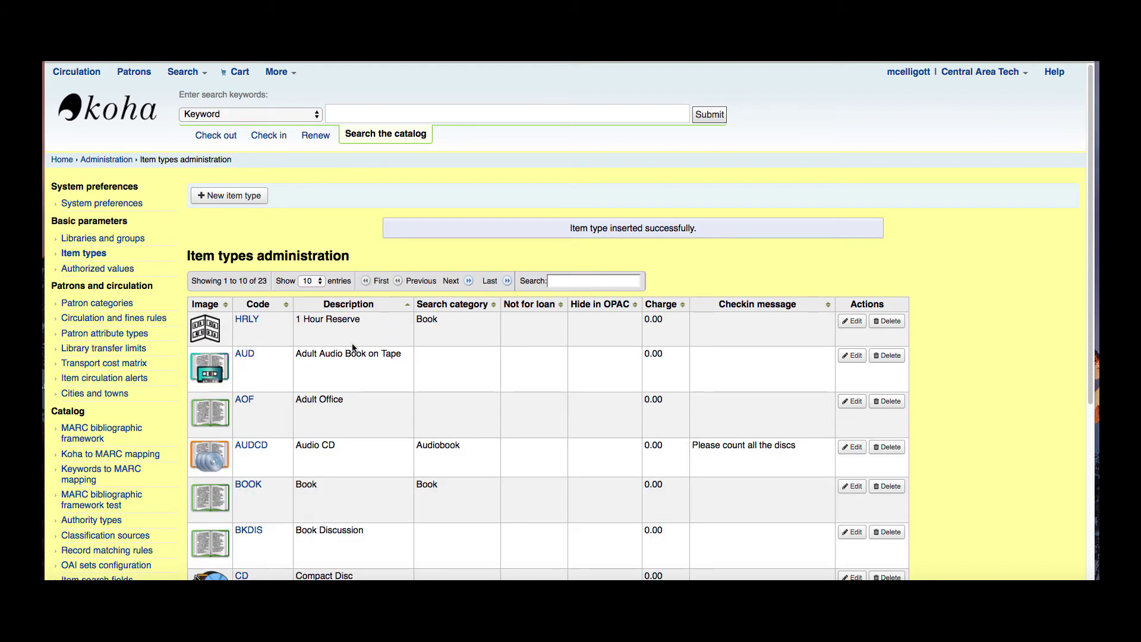